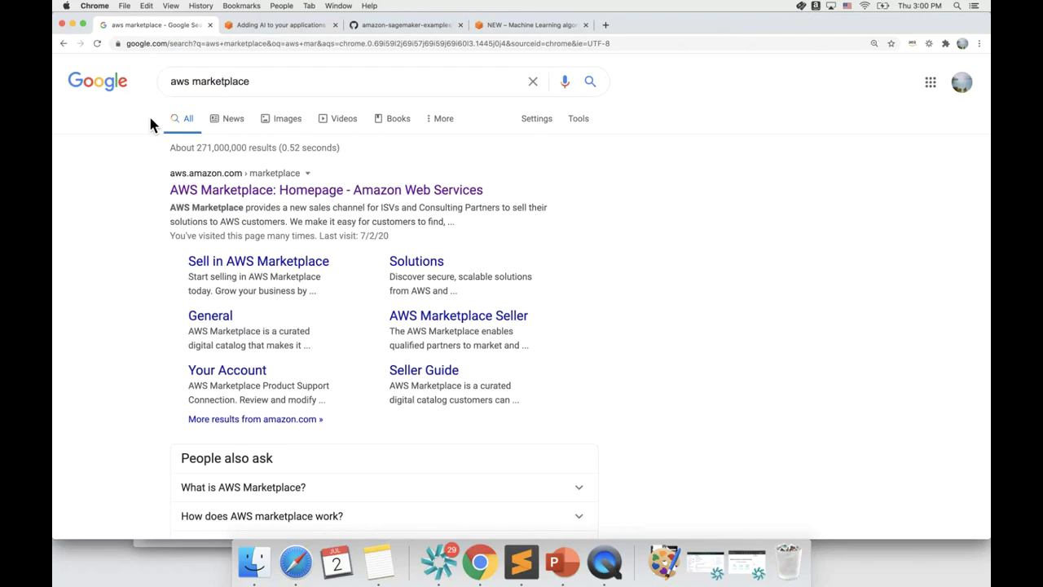
Step: Filter AWS Marketplace products to Amazon SageMaker delivery, listing 393 results
click(307, 199)
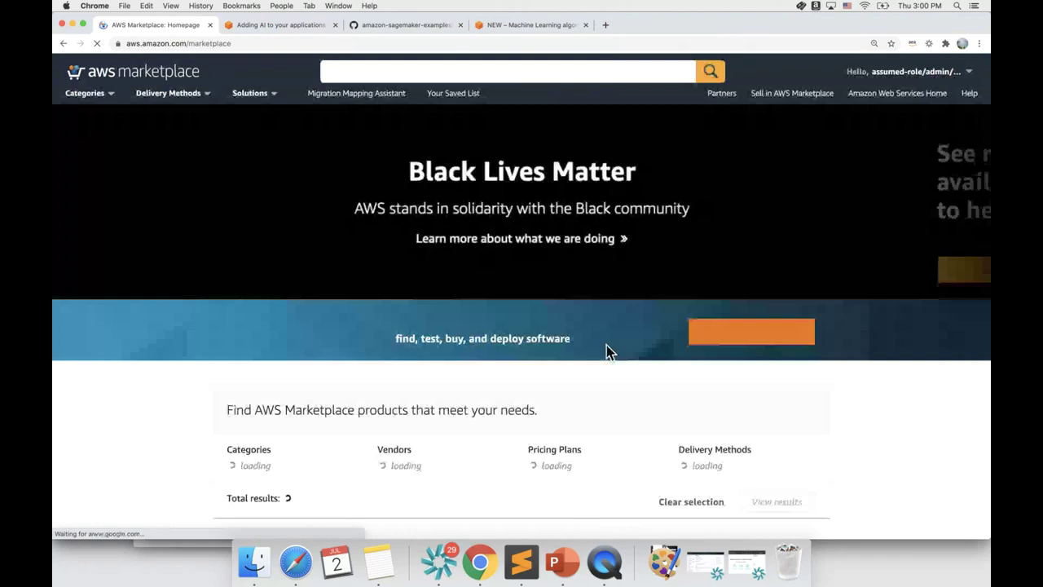
click(717, 421)
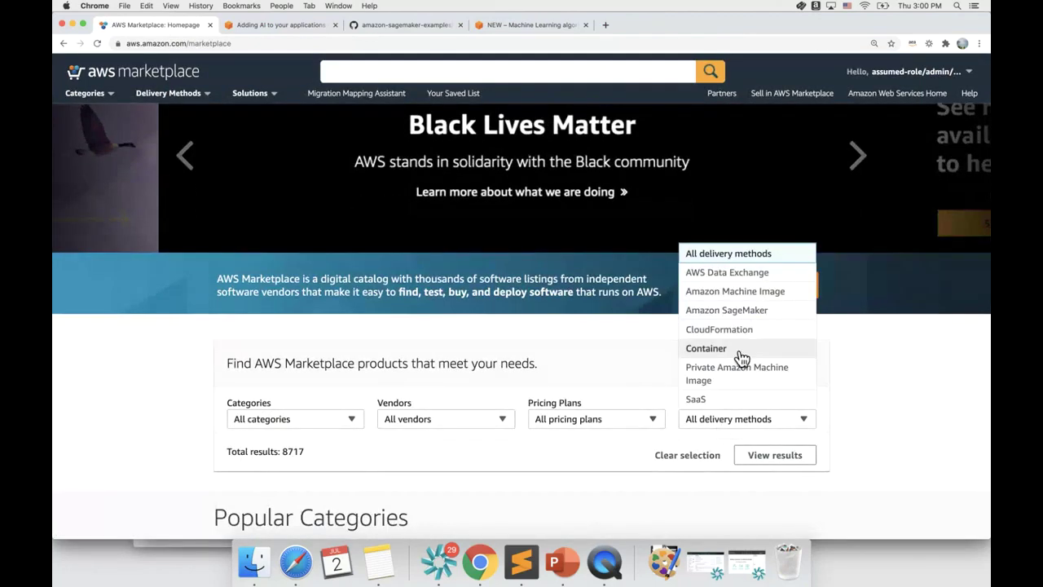
click(739, 313)
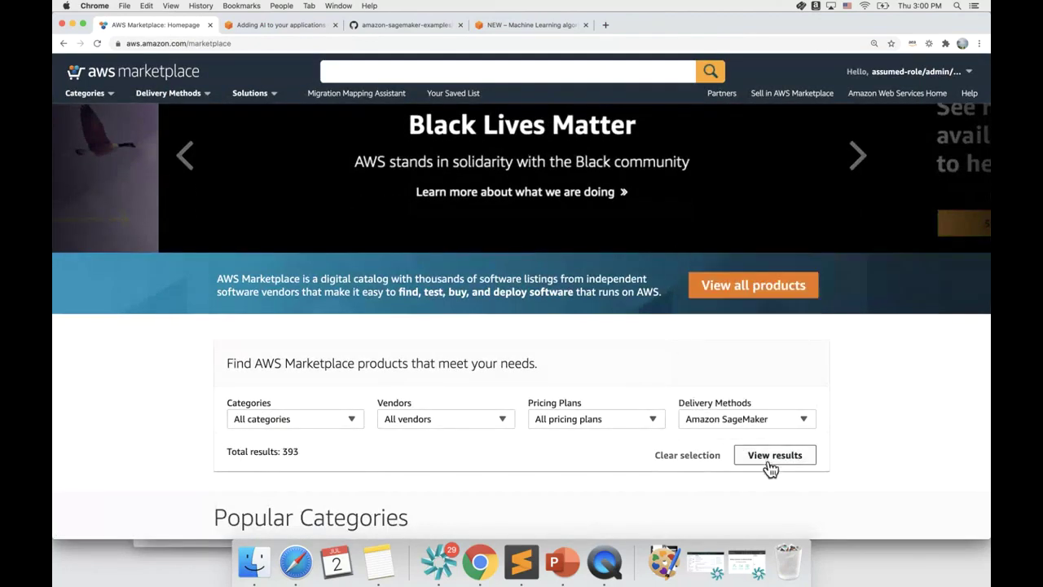
click(771, 458)
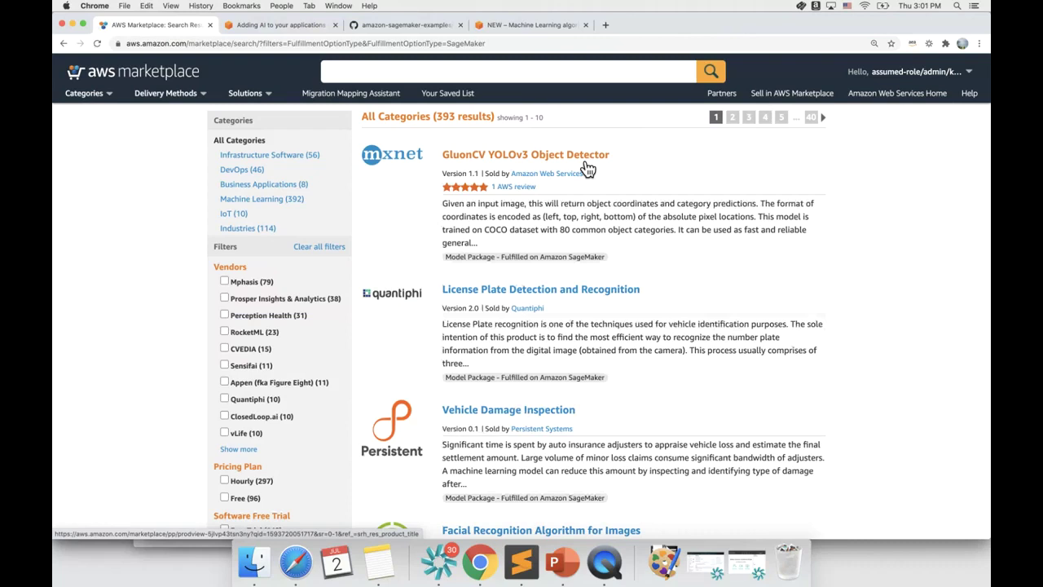
Step: Open the GluonCV YOLOv3 Object Detector product page and launch its Try Product Demo
click(587, 163)
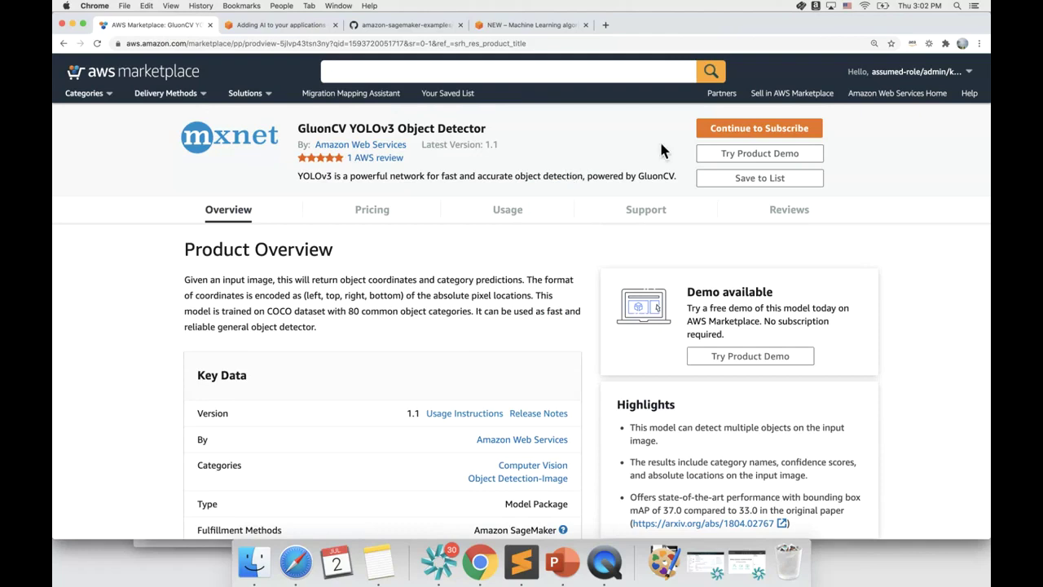
click(733, 163)
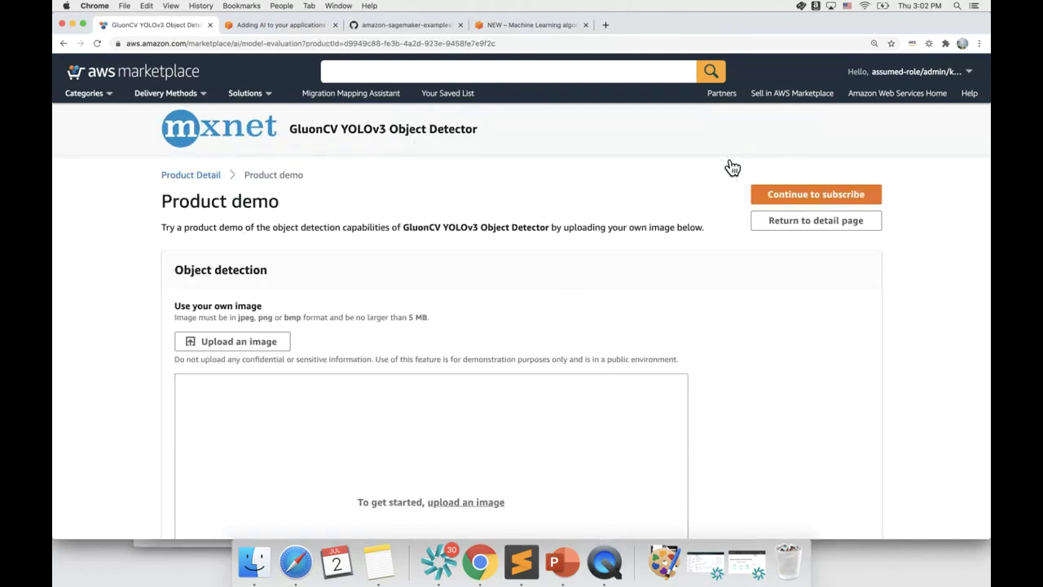
Step: Upload the forklift JPG to the GluonCV demo and scroll to the truck, person and dining table detections
click(274, 348)
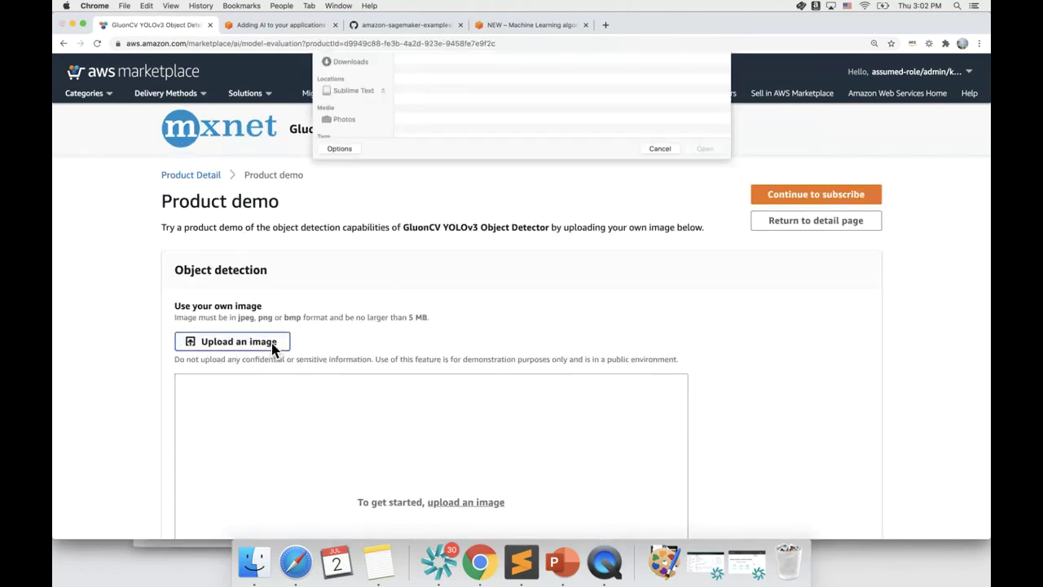
double_click(462, 93)
scroll(528, 289, down, 3)
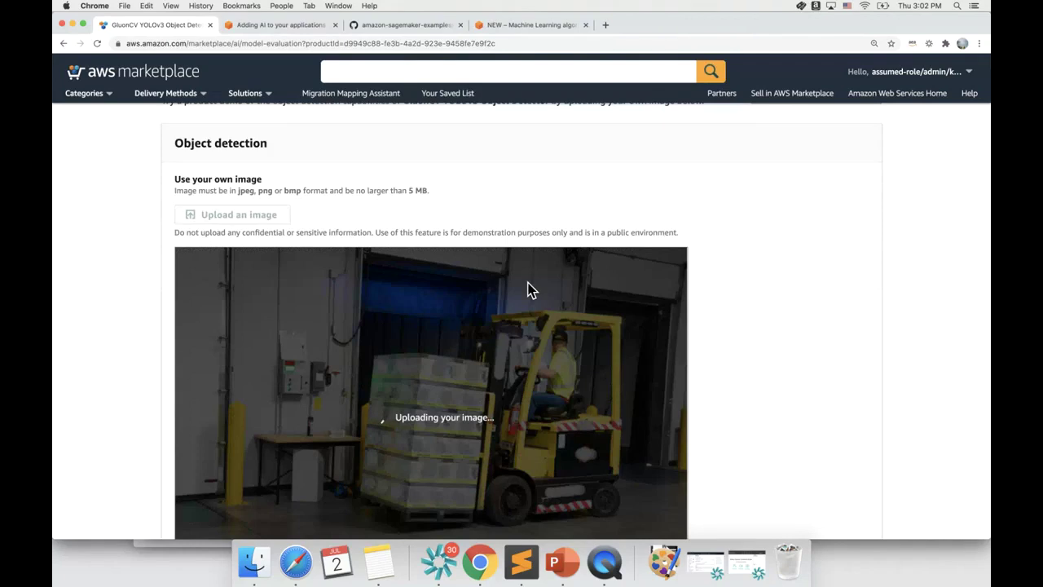
scroll(528, 289, down, 1)
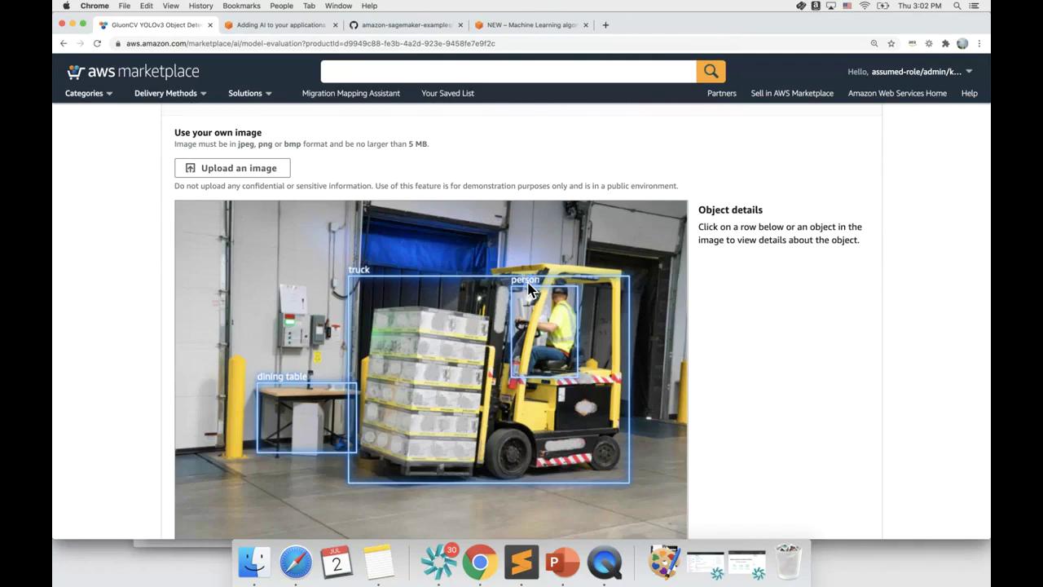
Step: Inspect each detection: person 60.79%, dining table 21.87%, truck 95.42%, ending on the person
click(530, 292)
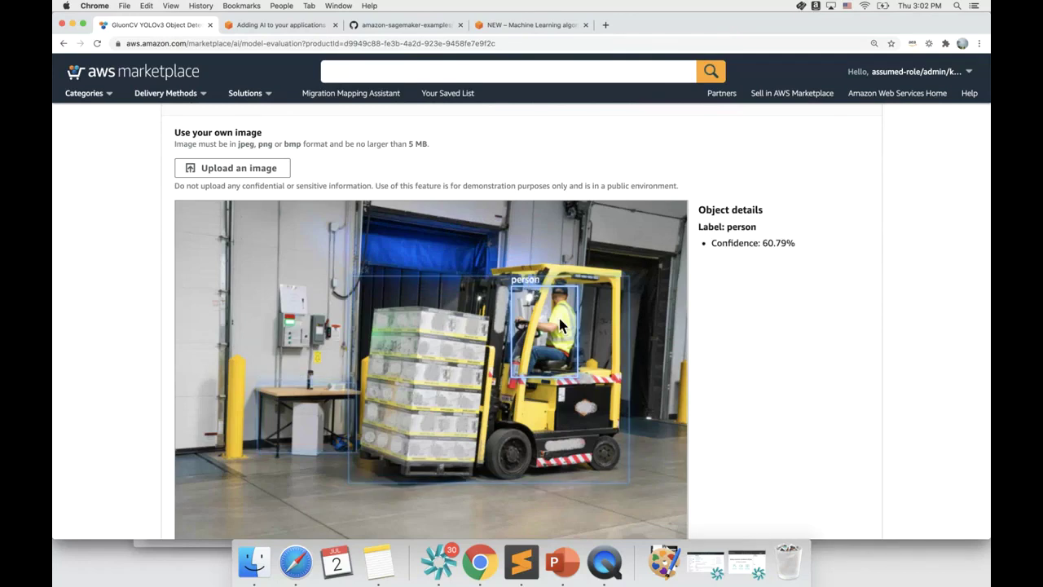
click(311, 427)
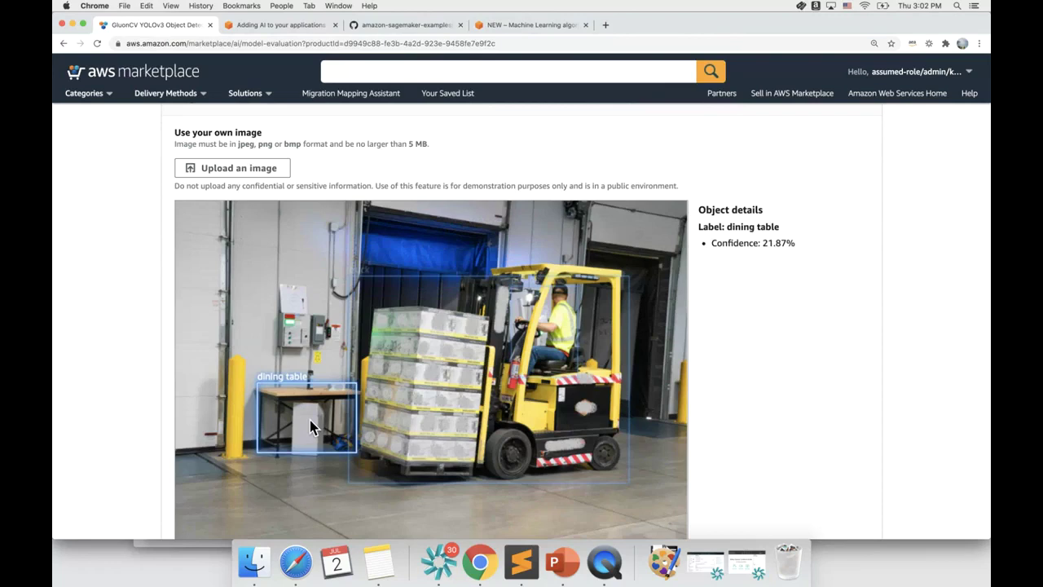
click(414, 371)
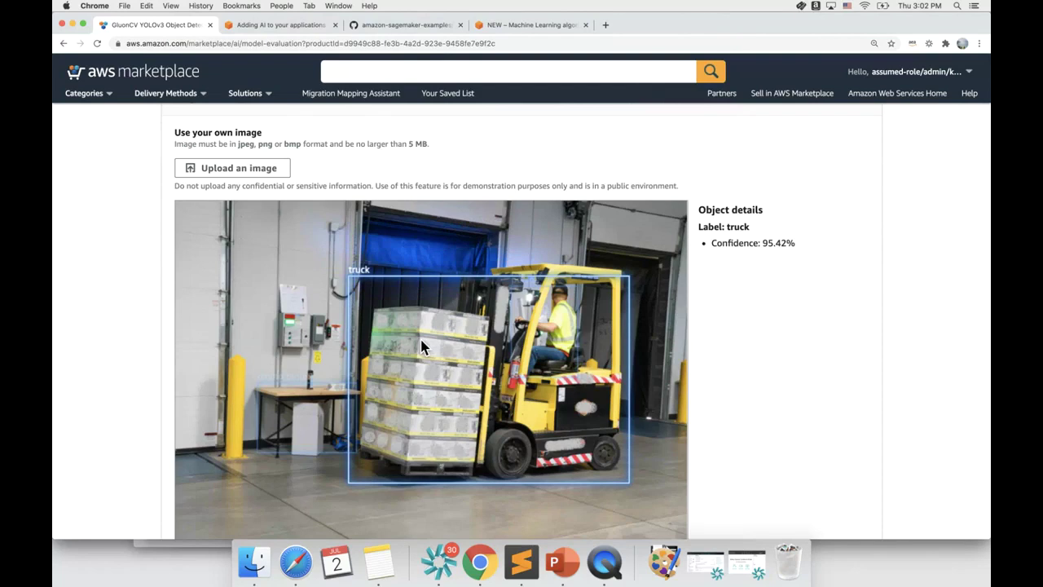
scroll(422, 346, down, 5)
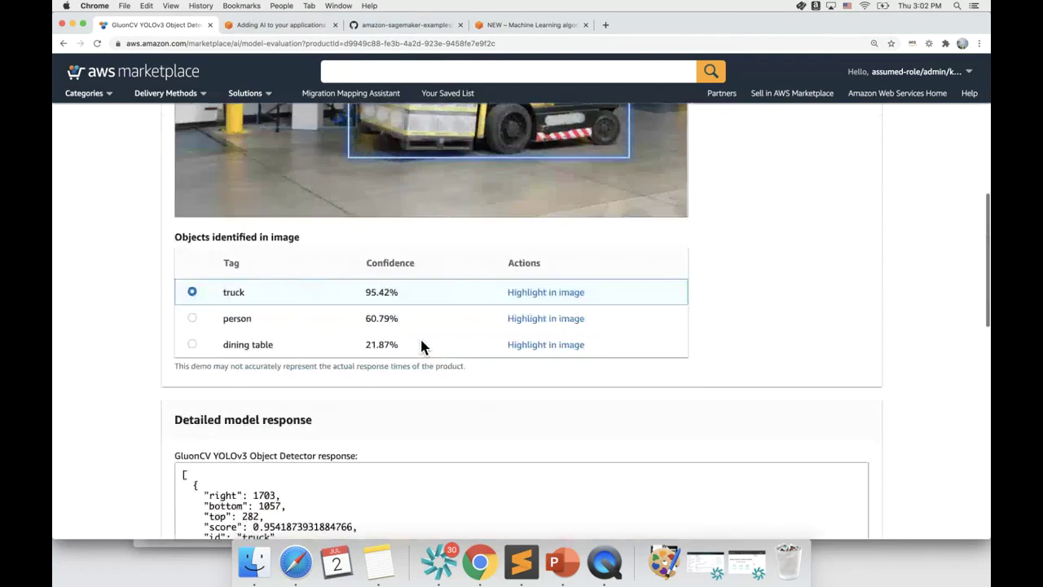
click(204, 321)
Step: Scroll through the detailed JSON model response and back up to the image
scroll(265, 326, up, 2)
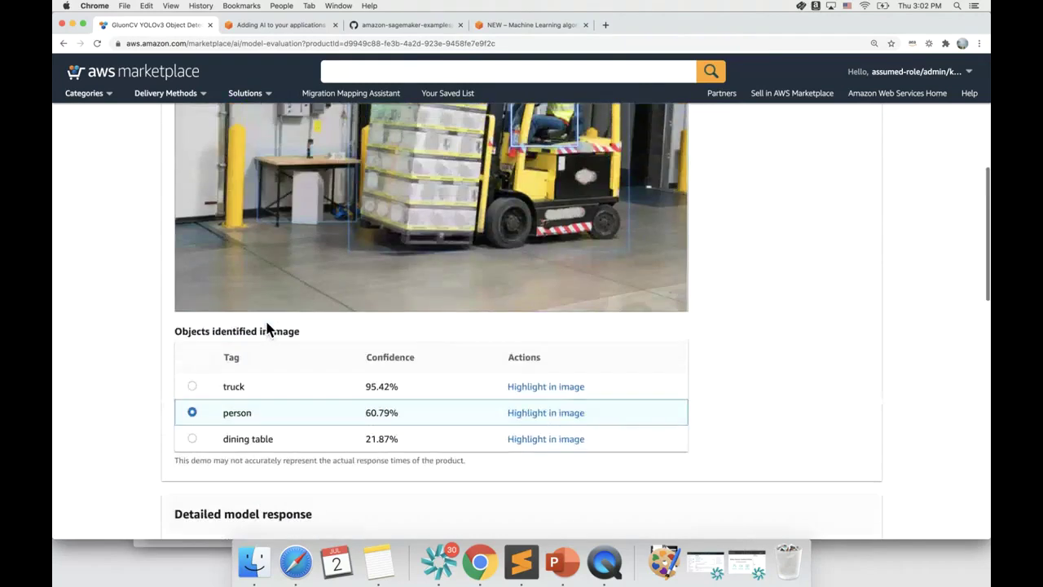
scroll(269, 328, down, 1)
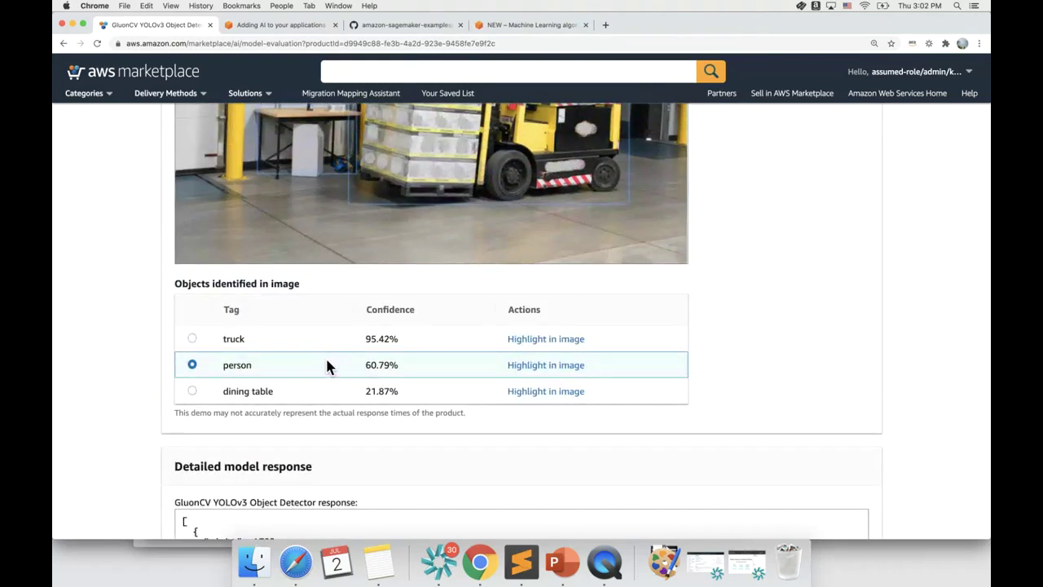
scroll(325, 363, down, 5)
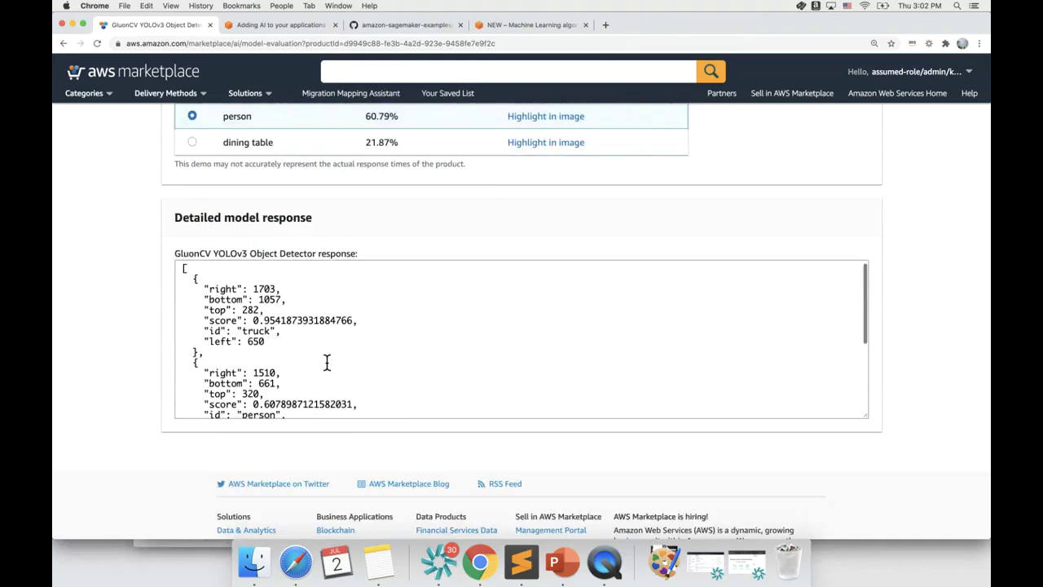
scroll(326, 362, down, 4)
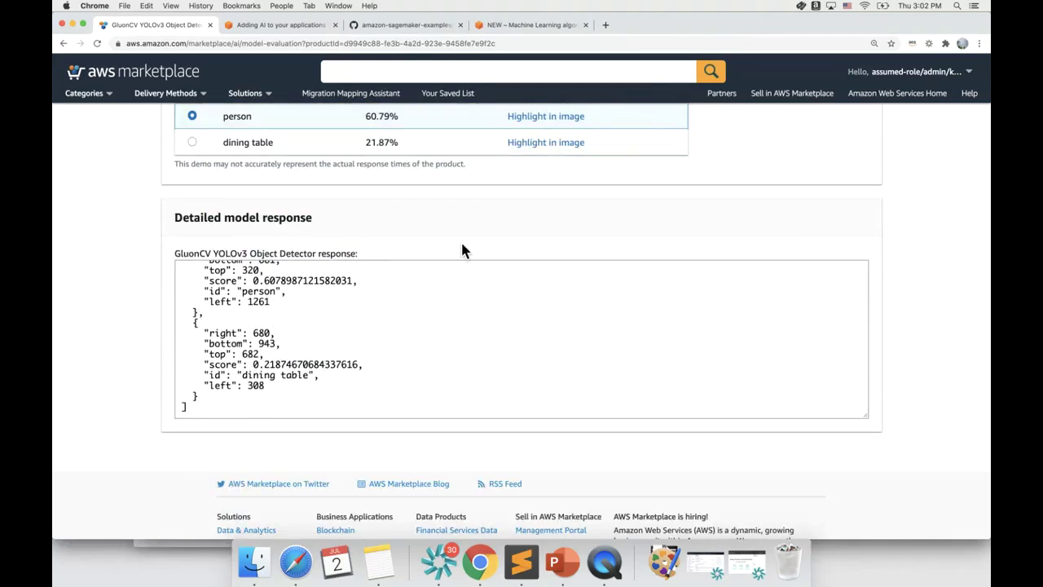
scroll(462, 249, up, 5)
scroll(462, 250, up, 10)
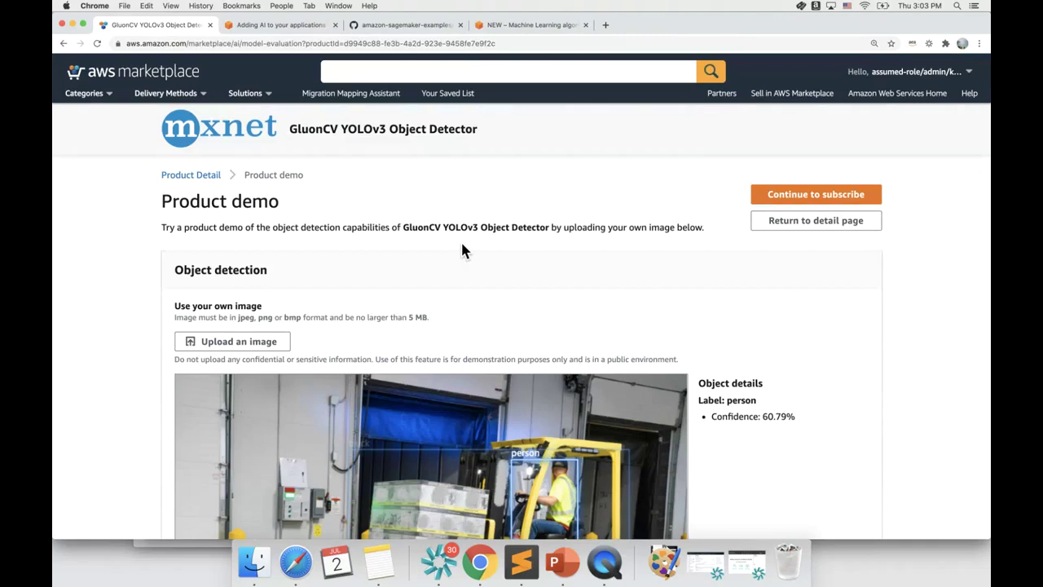
Step: Search the marketplace for 'forklift' and open the AKTE - Forklift Detector product demo
click(443, 77)
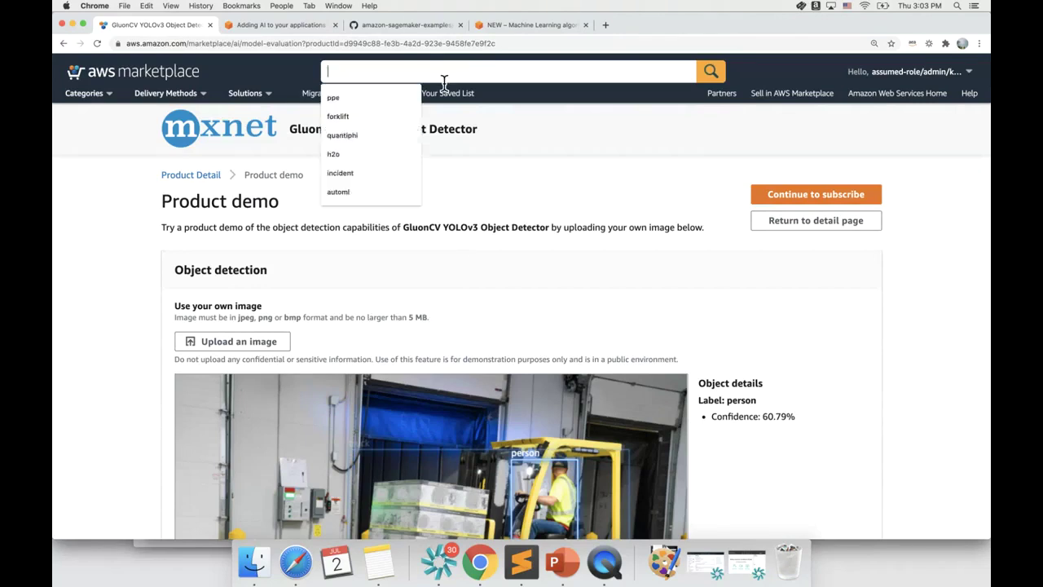
text(forklift)
key(Return)
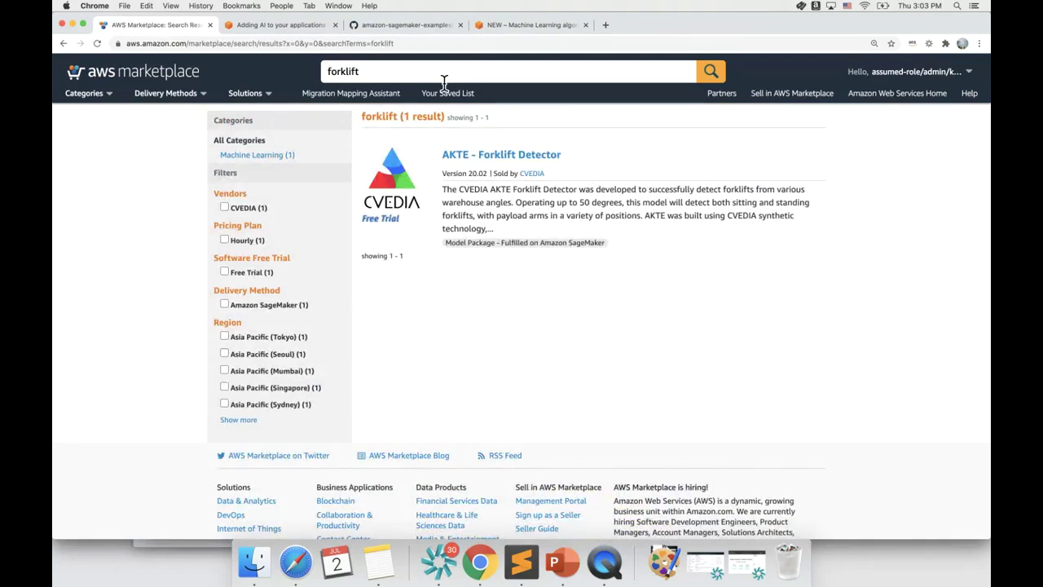
click(517, 165)
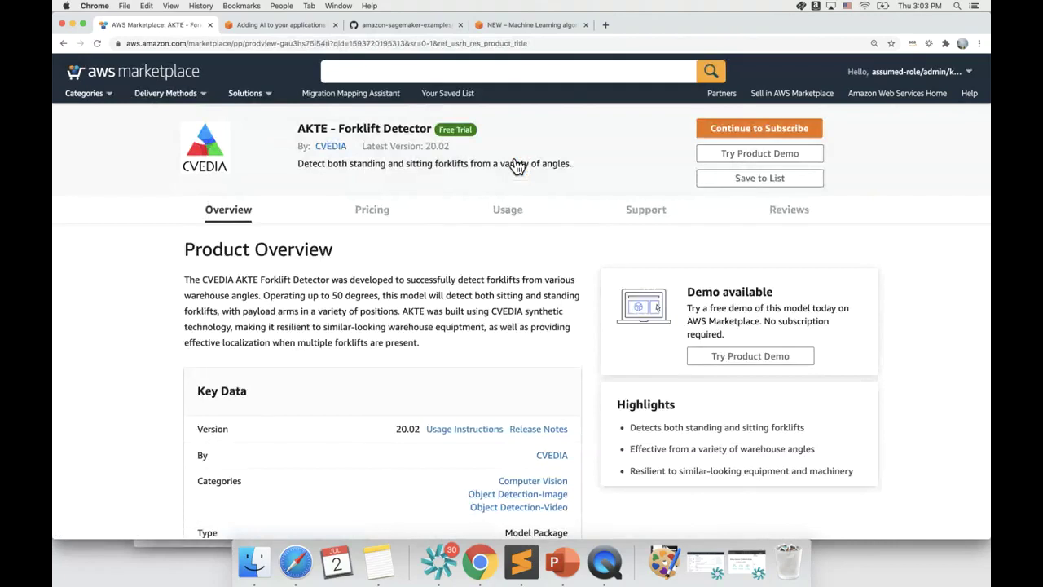
click(755, 158)
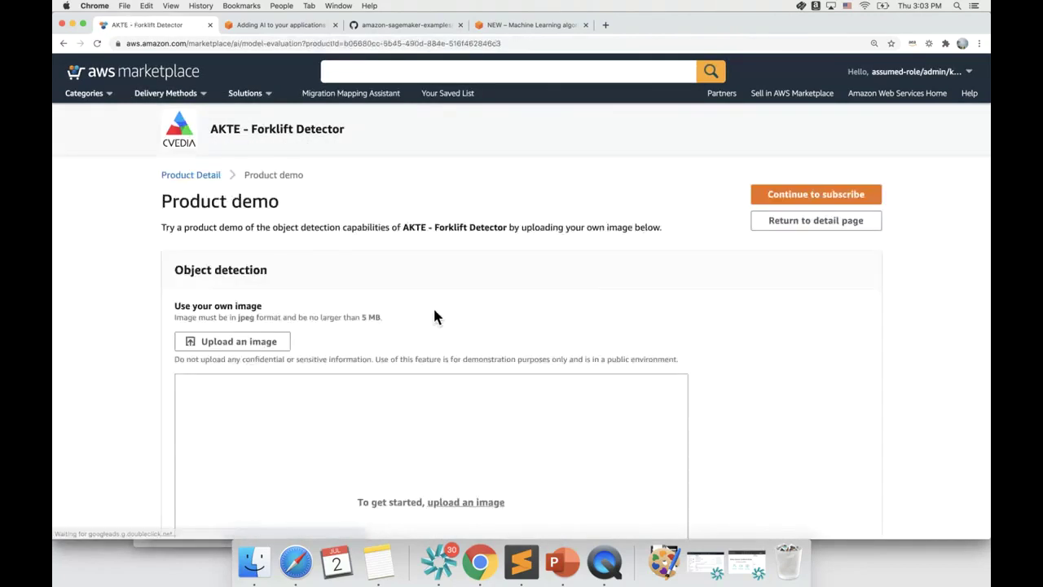
Step: Upload the forklift photo to the AKTE demo and scroll through its detections and JSON response
click(288, 348)
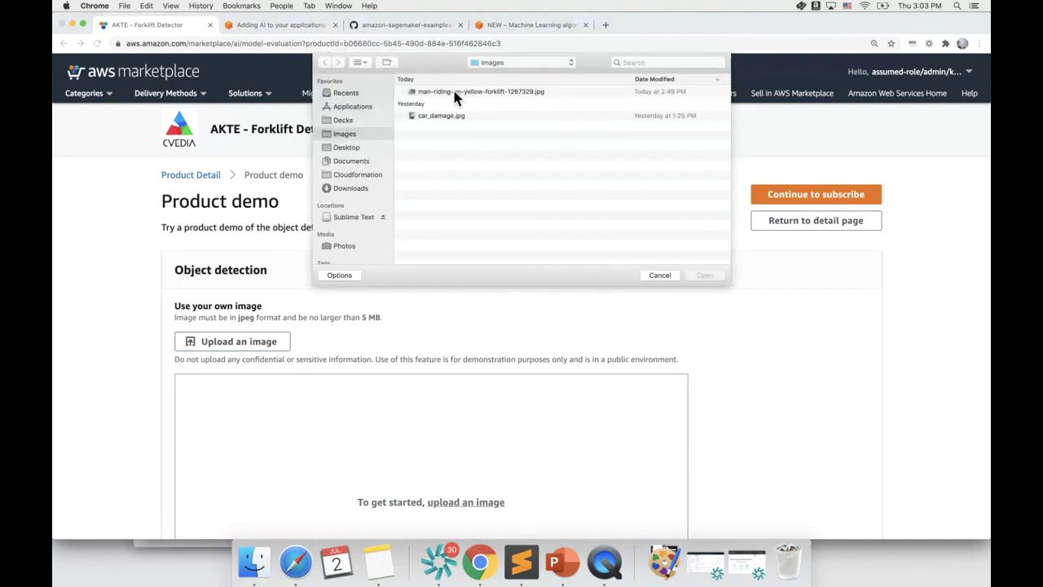
click(458, 96)
double_click(458, 96)
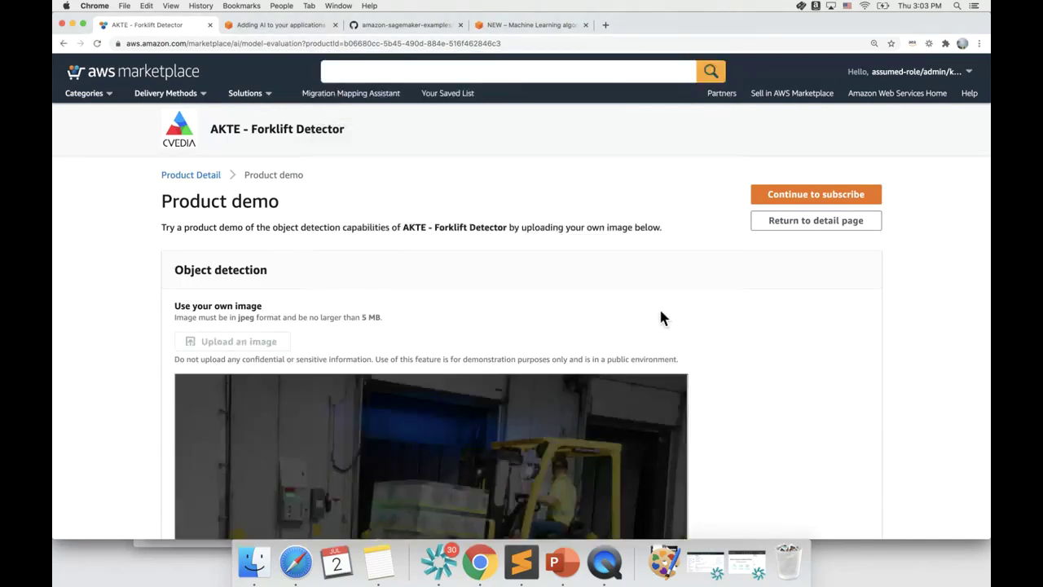
scroll(660, 310, down, 4)
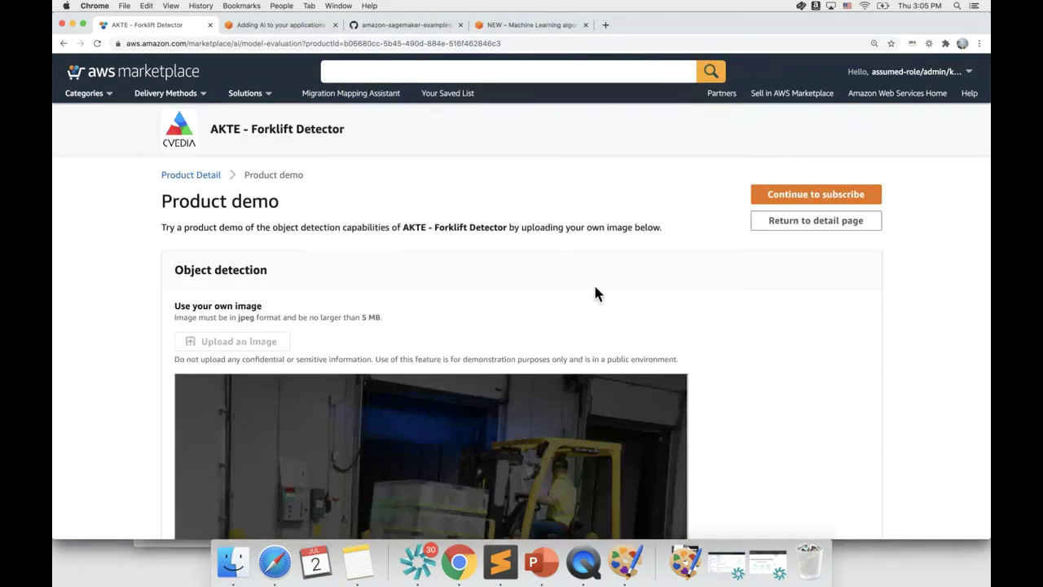
scroll(595, 293, down, 1)
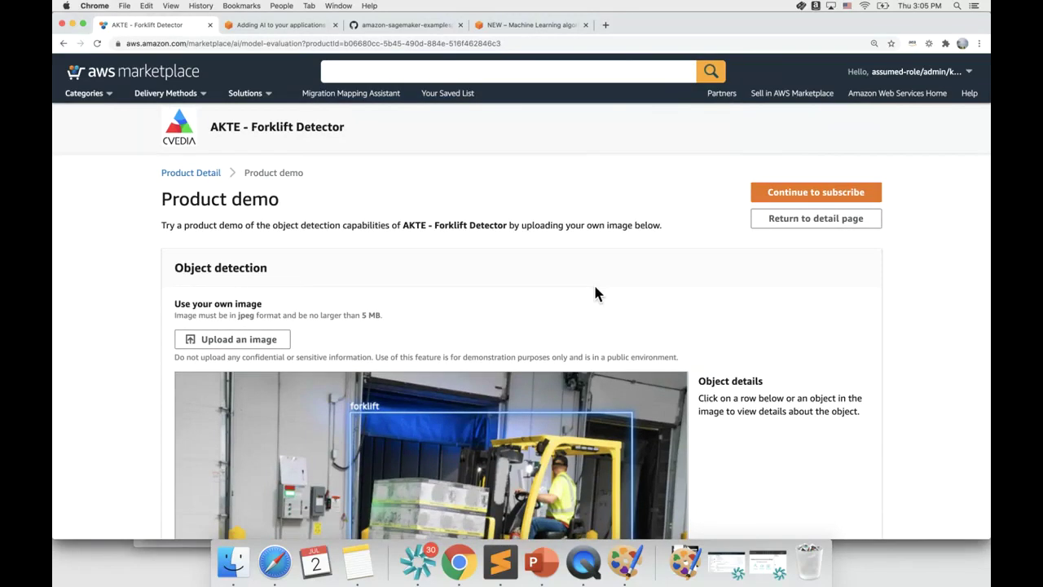
scroll(595, 293, down, 10)
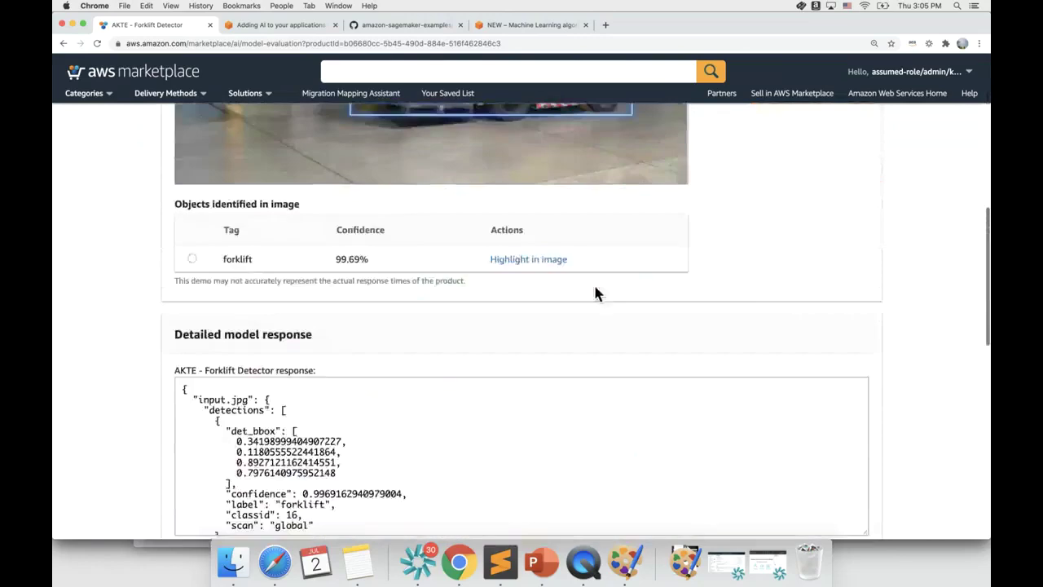
scroll(571, 298, up, 1)
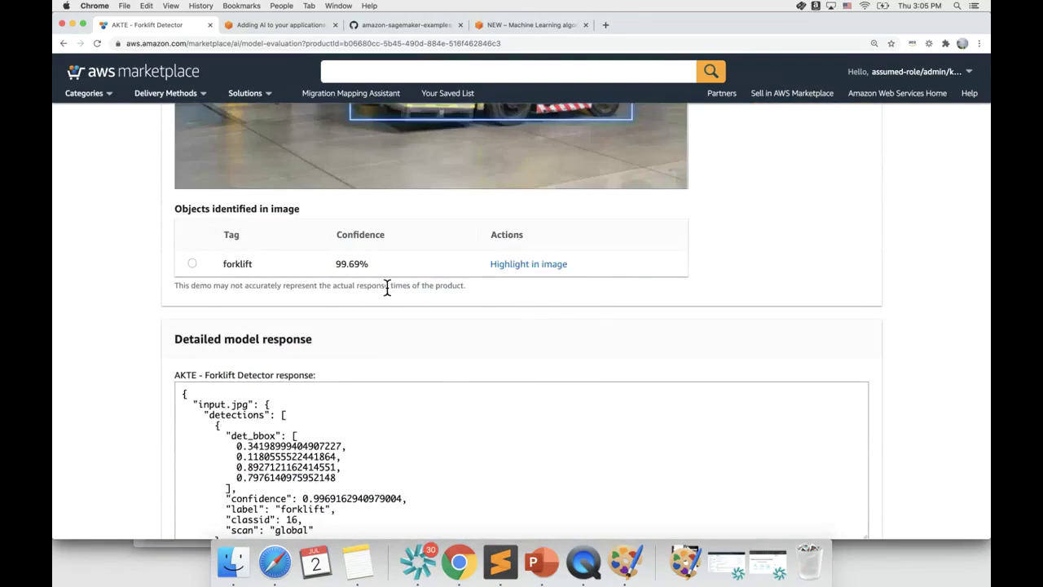
scroll(386, 289, down, 3)
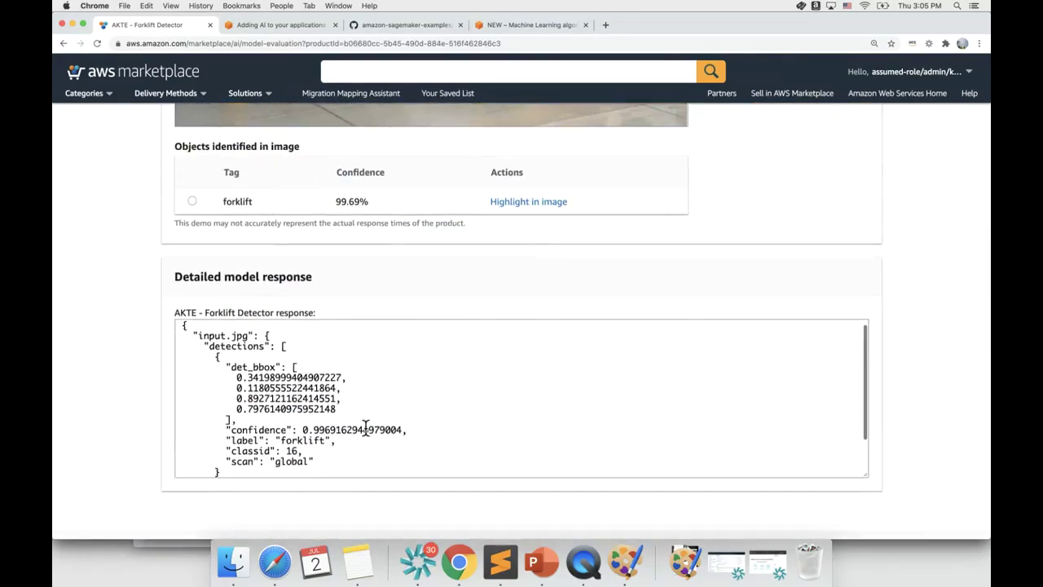
scroll(366, 430, down, 2)
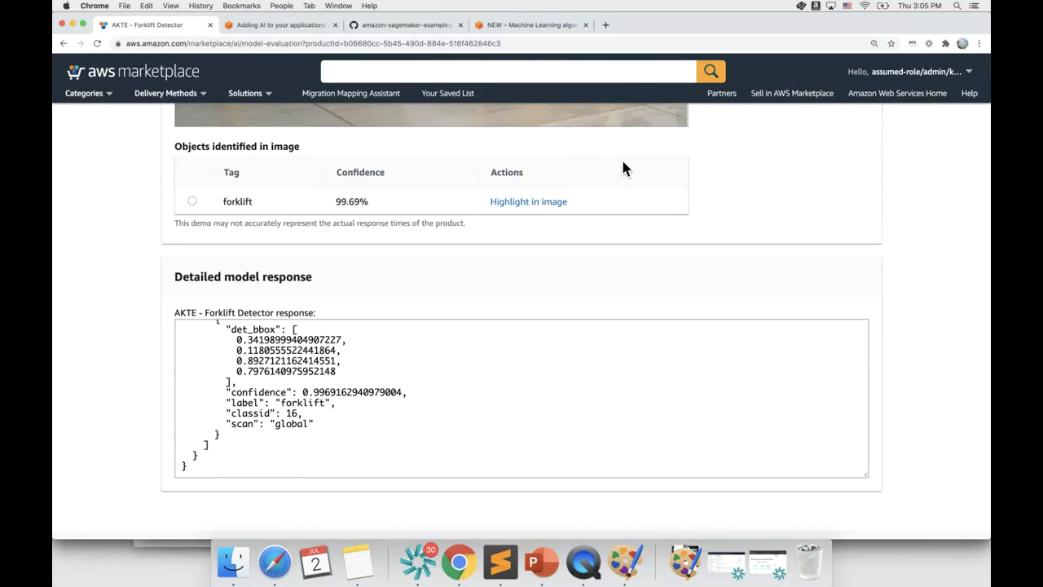
Step: Search 'car make' and open the Deep Vision vehicle recognition product demo
text(car make)
key(Return)
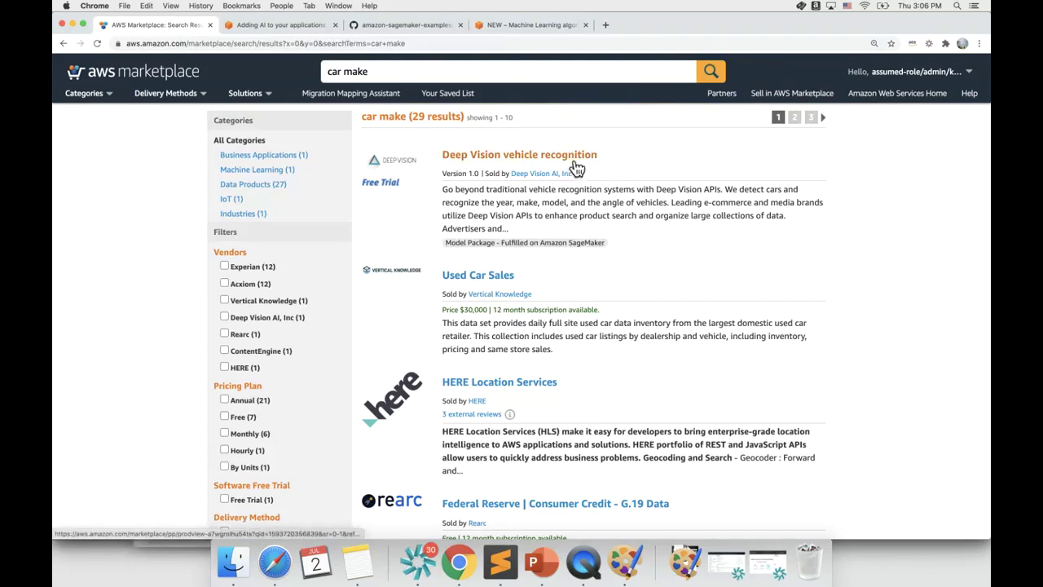
click(576, 162)
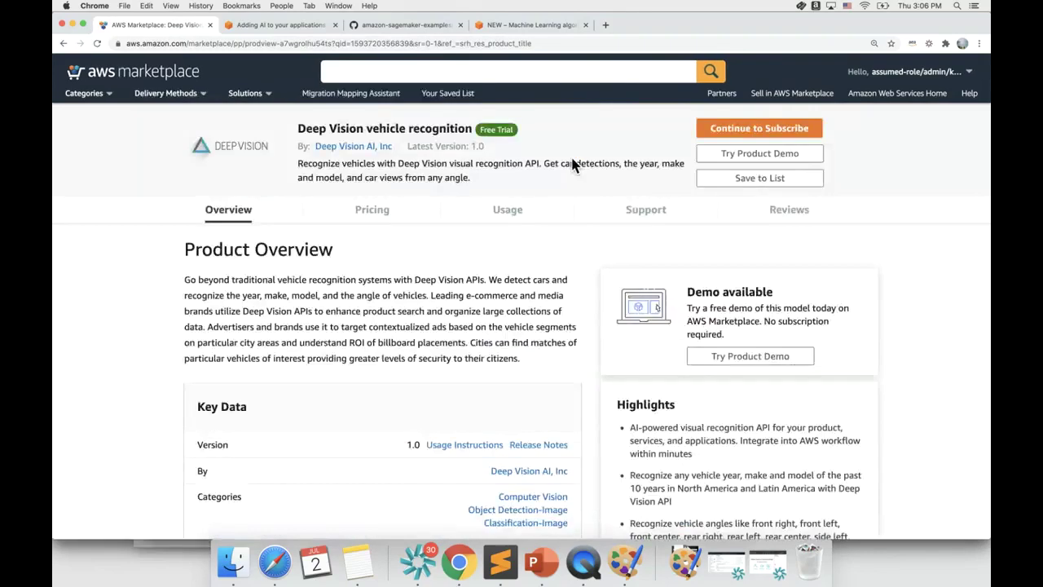
click(740, 163)
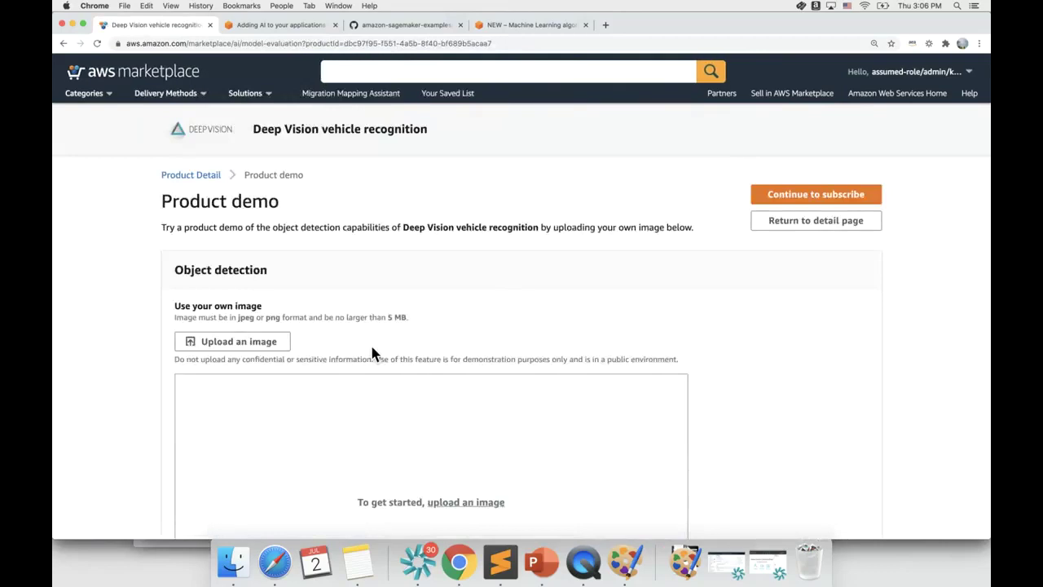
Step: Upload car_damage.jpg to the Deep Vision demo and review the Hyundai Sonata 79% detection and JSON
click(275, 344)
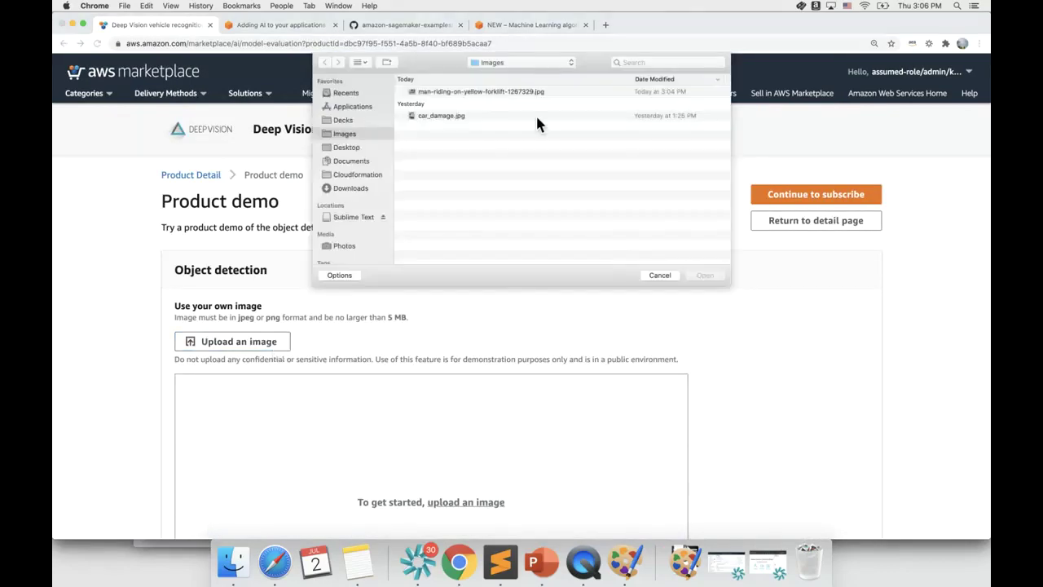
double_click(494, 118)
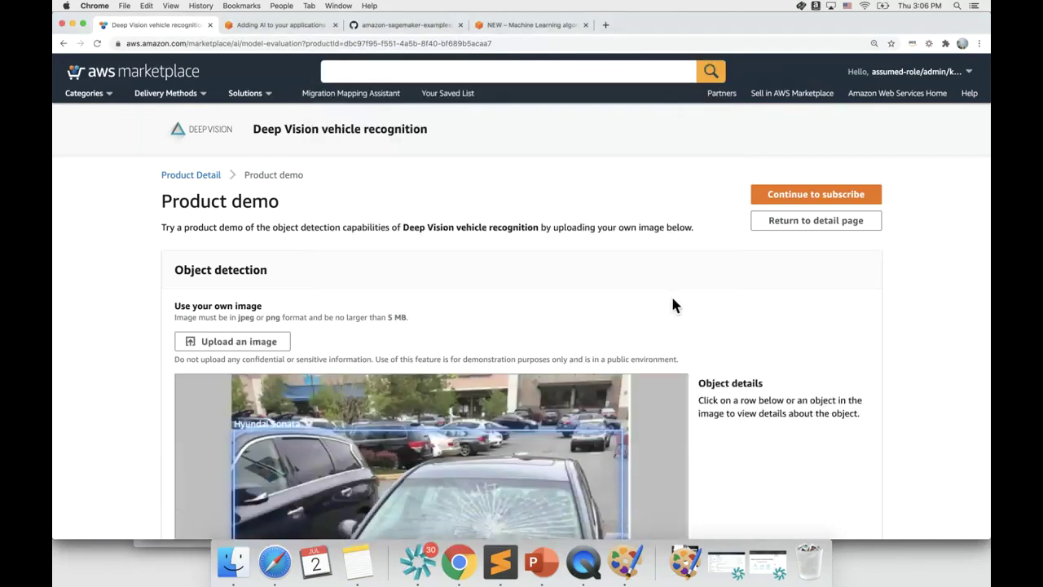
scroll(673, 304, down, 5)
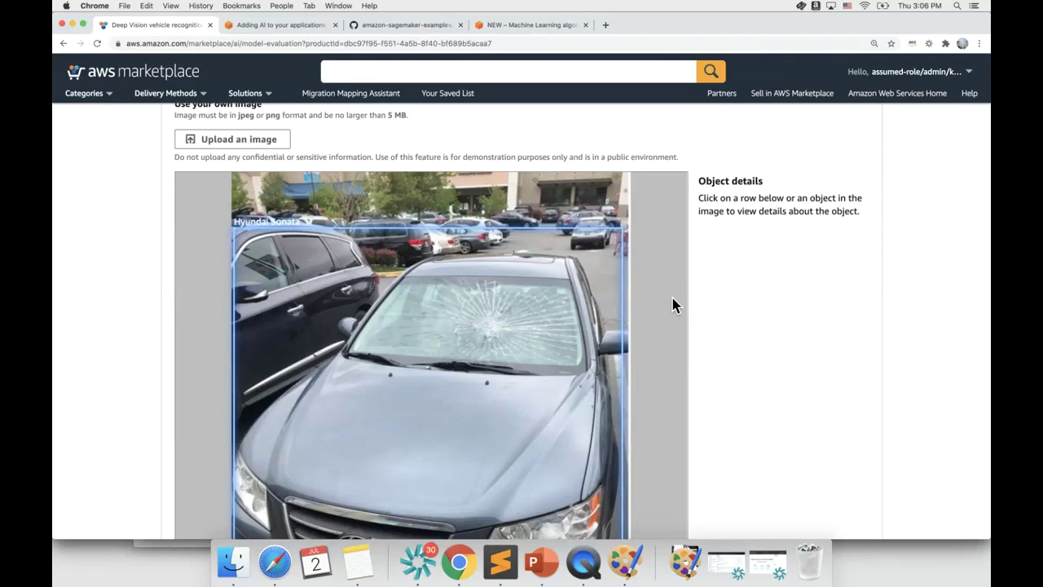
scroll(673, 304, down, 7)
scroll(672, 304, down, 7)
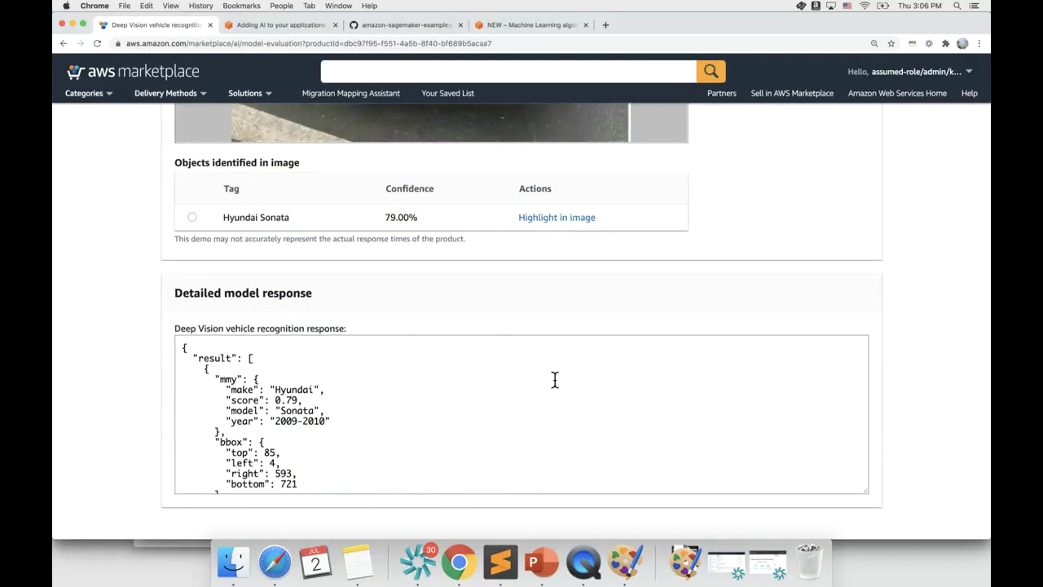
scroll(554, 380, down, 1)
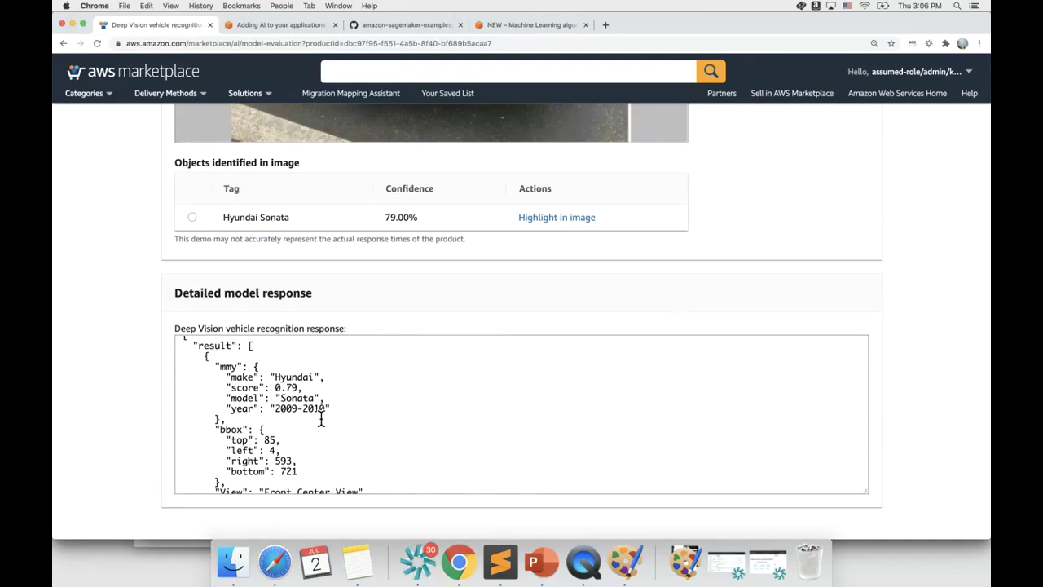
scroll(321, 420, up, 15)
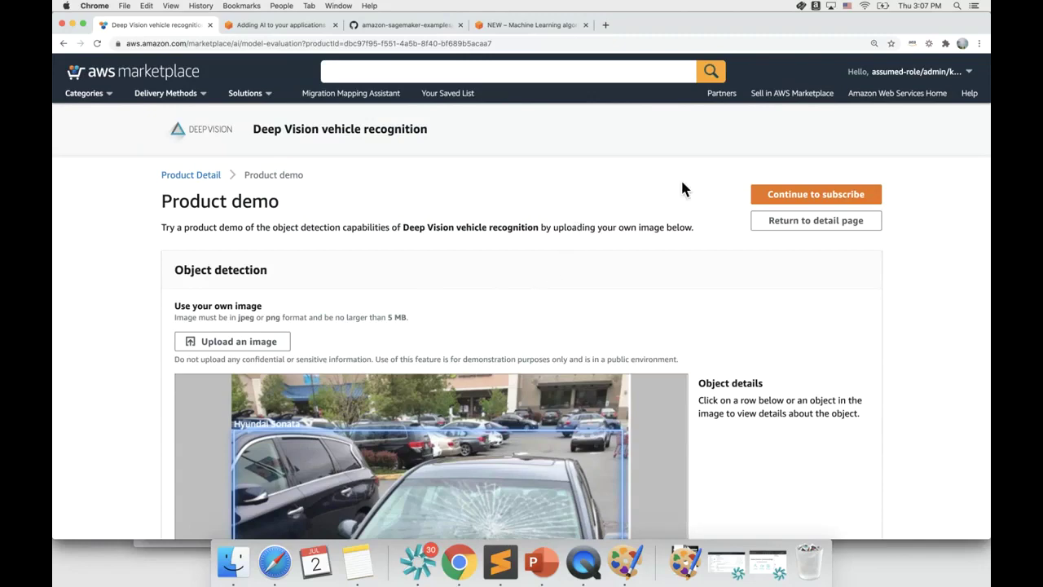
Step: Subscribe to Deep Vision and configure launch via SageMaker console, version 1.0, US East
click(770, 203)
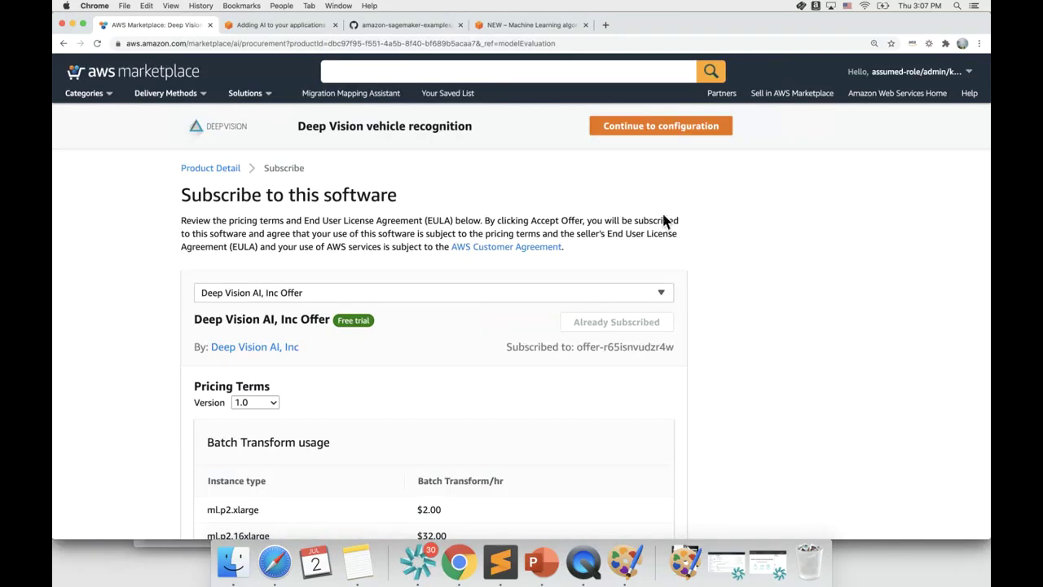
click(642, 130)
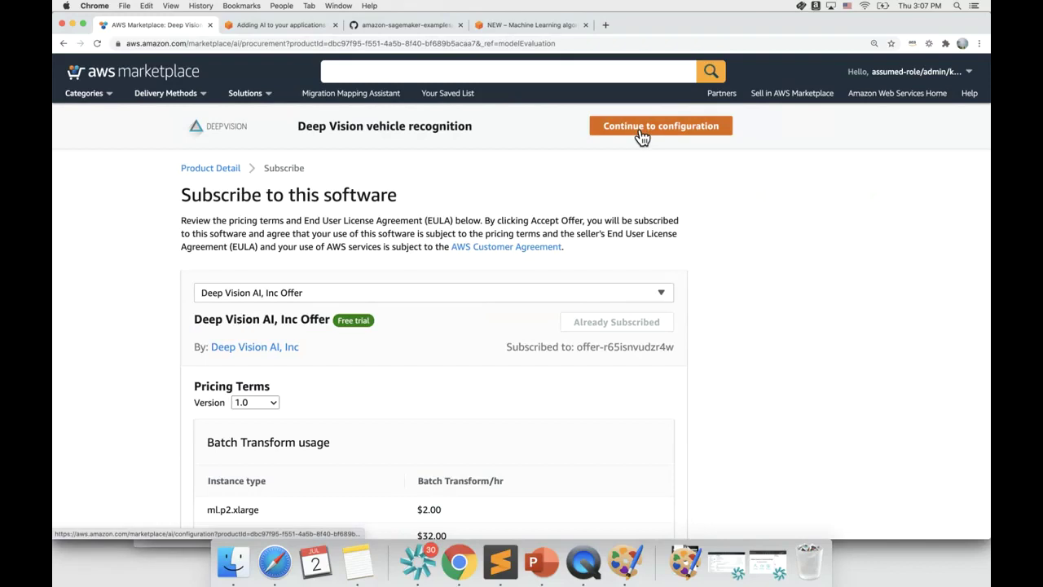
scroll(673, 335, down, 10)
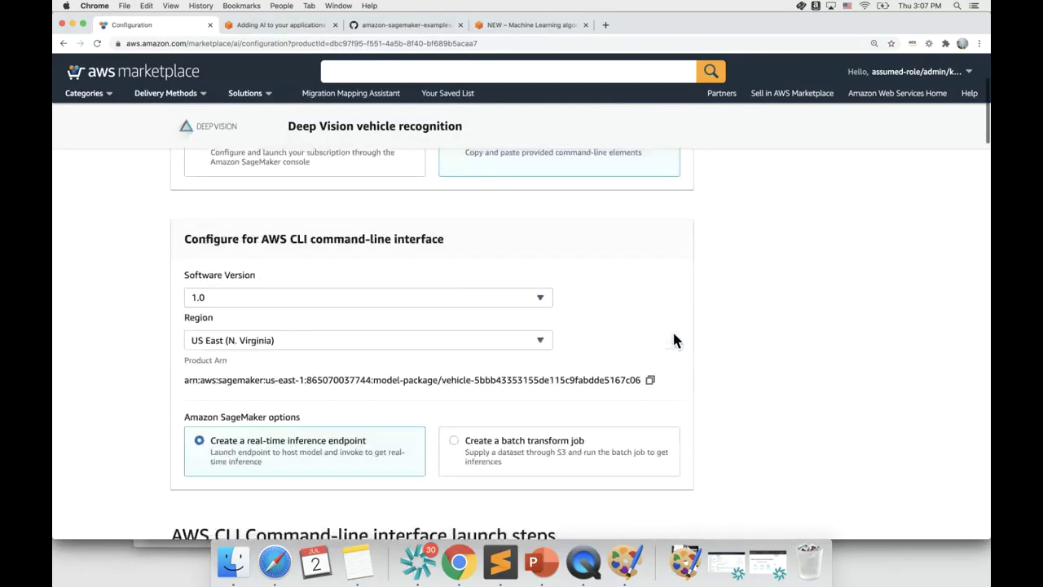
scroll(677, 342, up, 10)
click(196, 326)
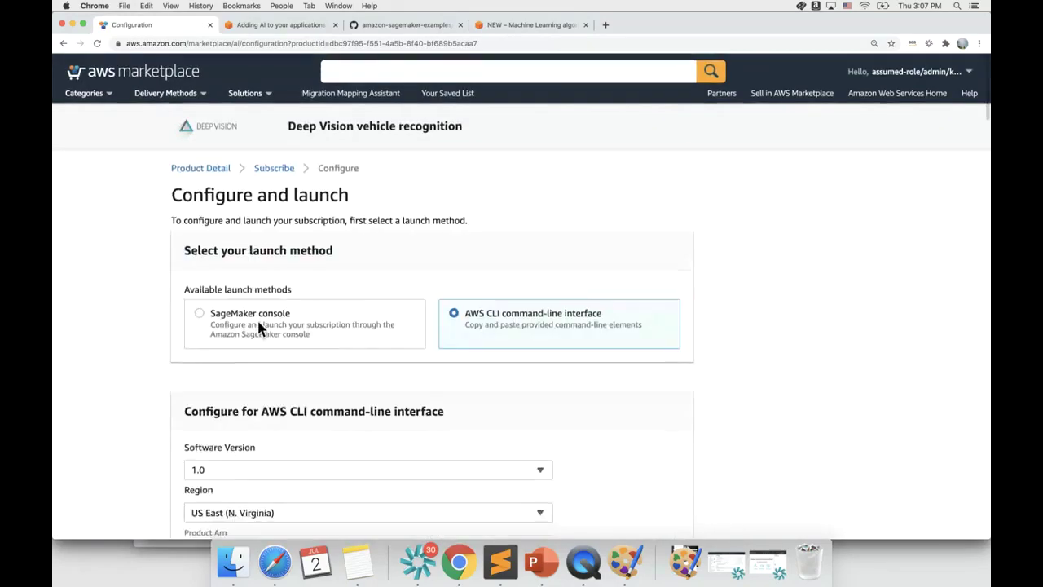
scroll(255, 320, down, 5)
scroll(255, 327, down, 3)
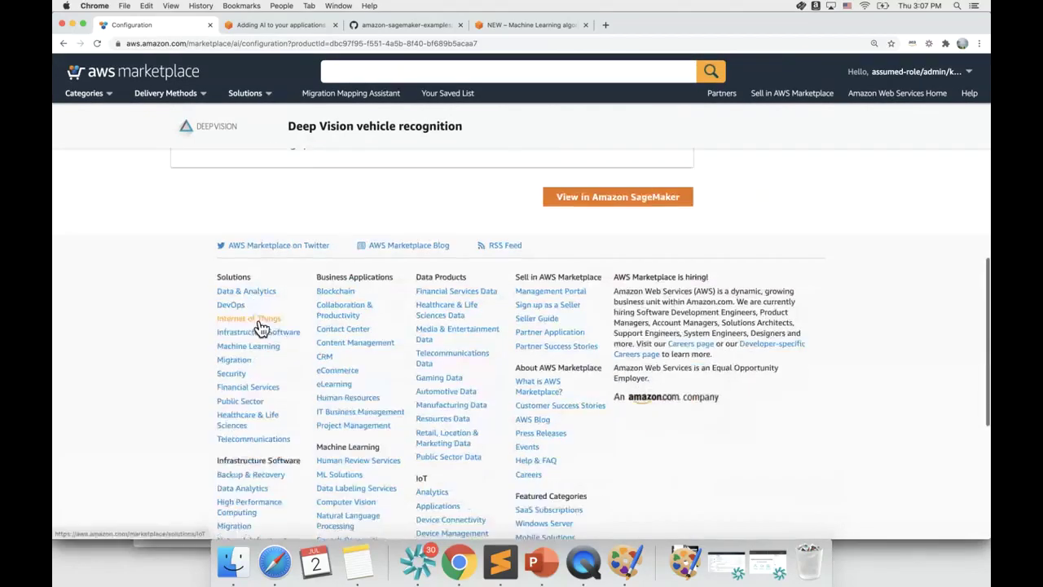
scroll(259, 336, up, 10)
scroll(255, 336, down, 1)
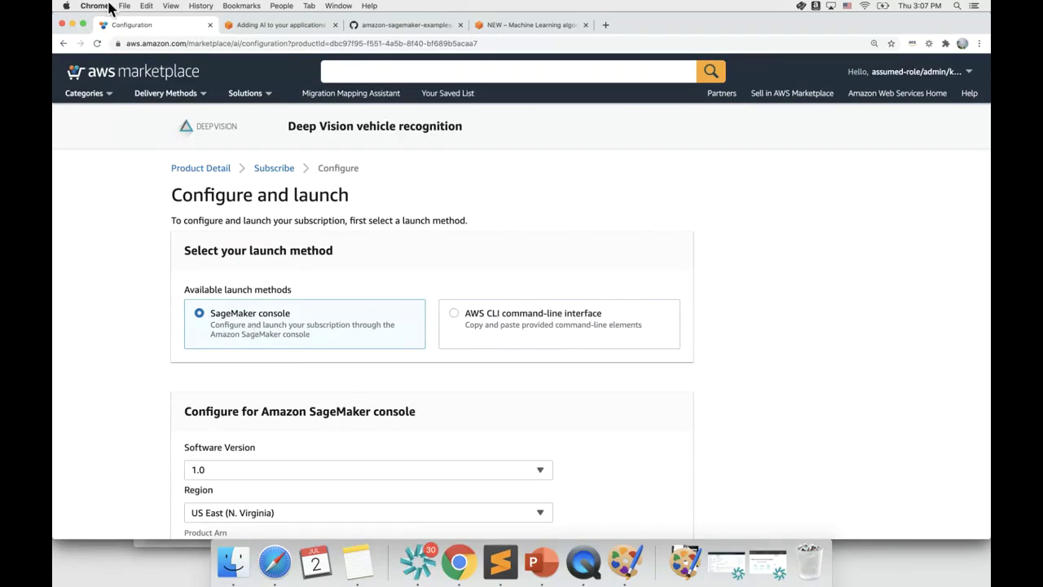
Step: Switch to the 'Adding AI to your applications' AWS Machine Learning Blog post
click(263, 29)
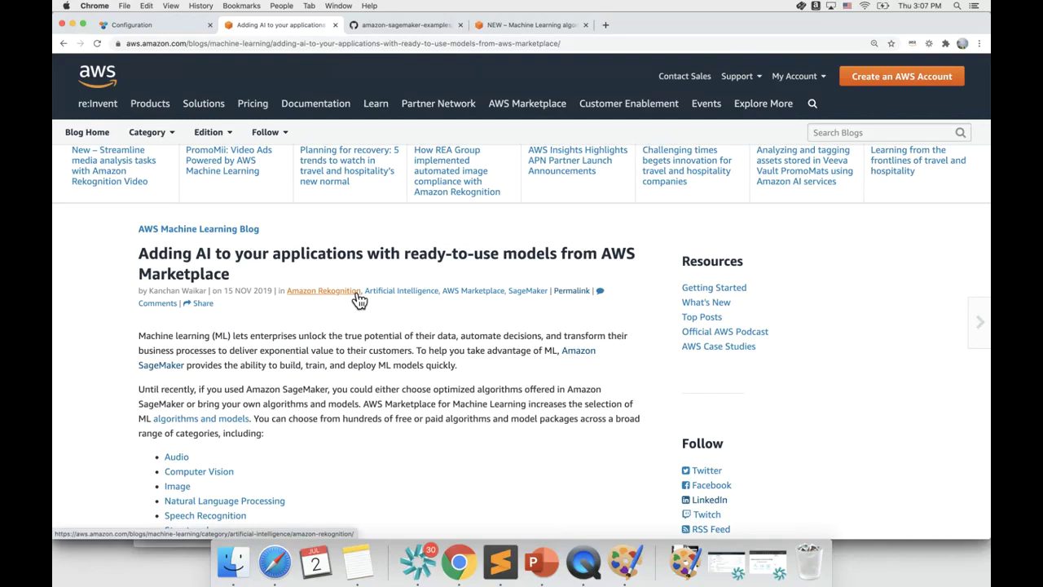
Step: Review the top of the GitHub sample notebook for deploying model packages, then go to the 'NEW – Machine Learning algorithms' blog post
click(405, 24)
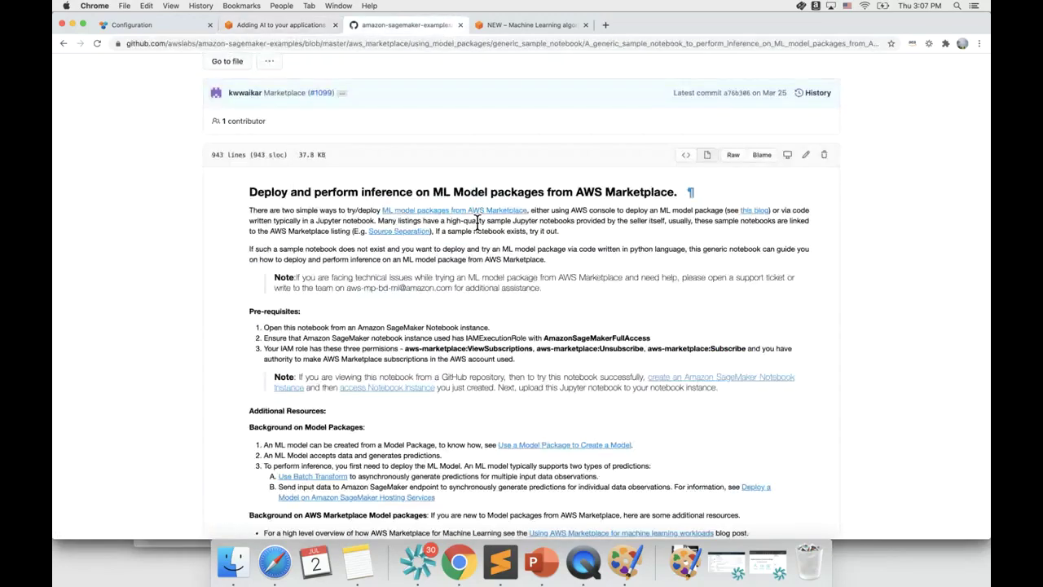
scroll(477, 220, up, 3)
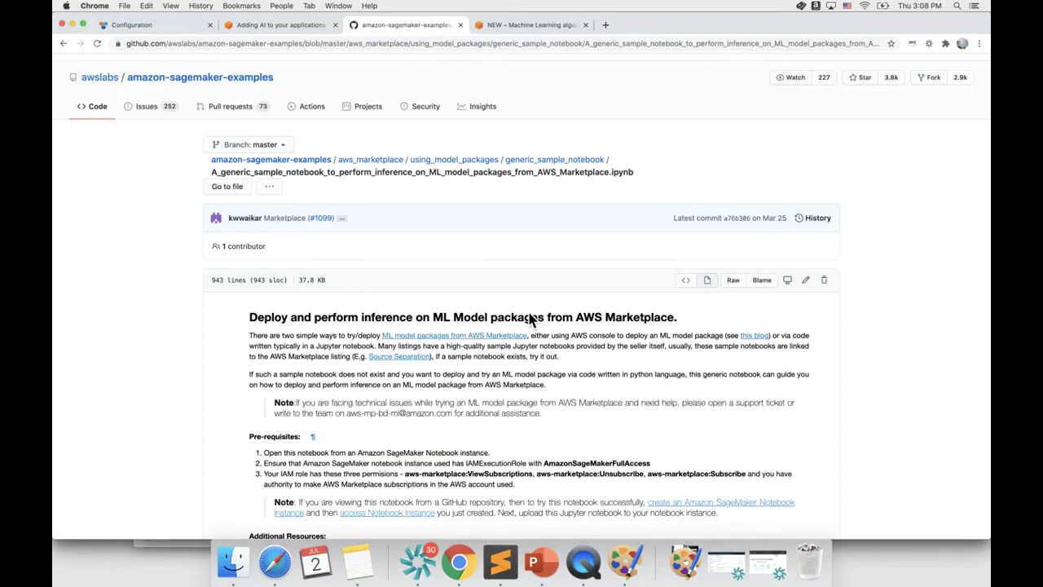
click(542, 30)
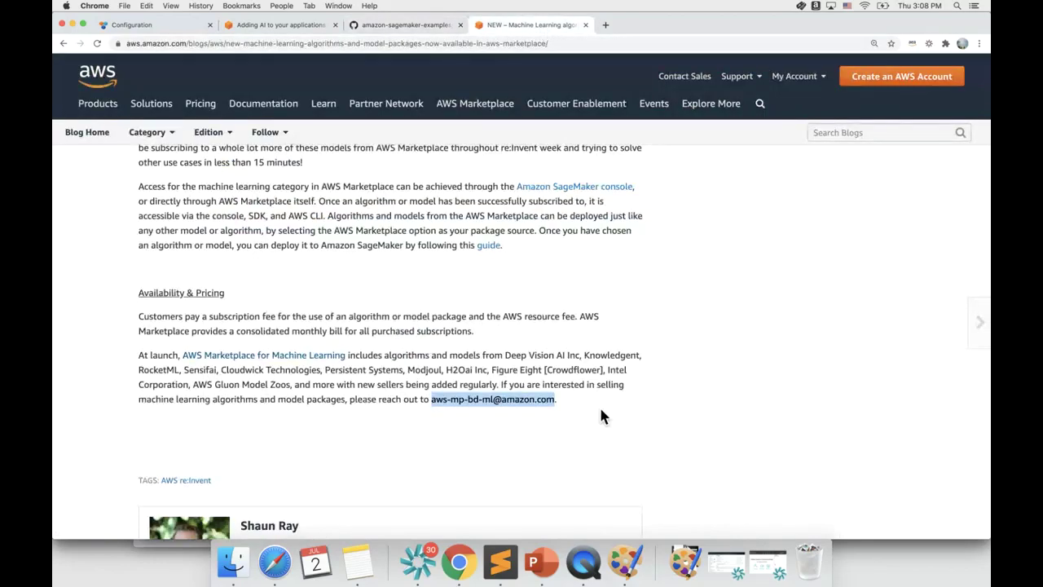